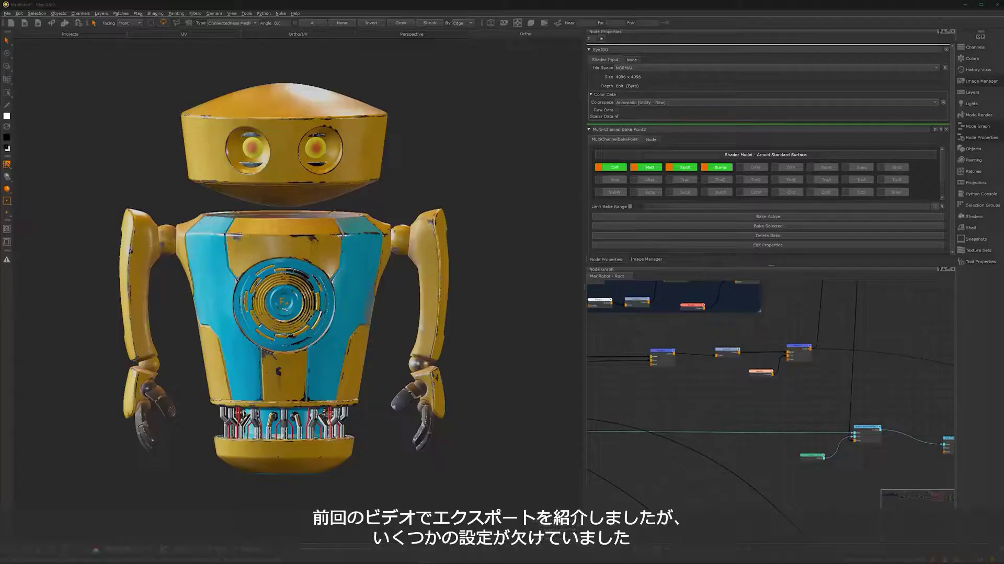
Select a node inside the Node Graph backdrop and view its grayscale dirt mask on the robot.
alt+drag(386, 341, 367, 357)
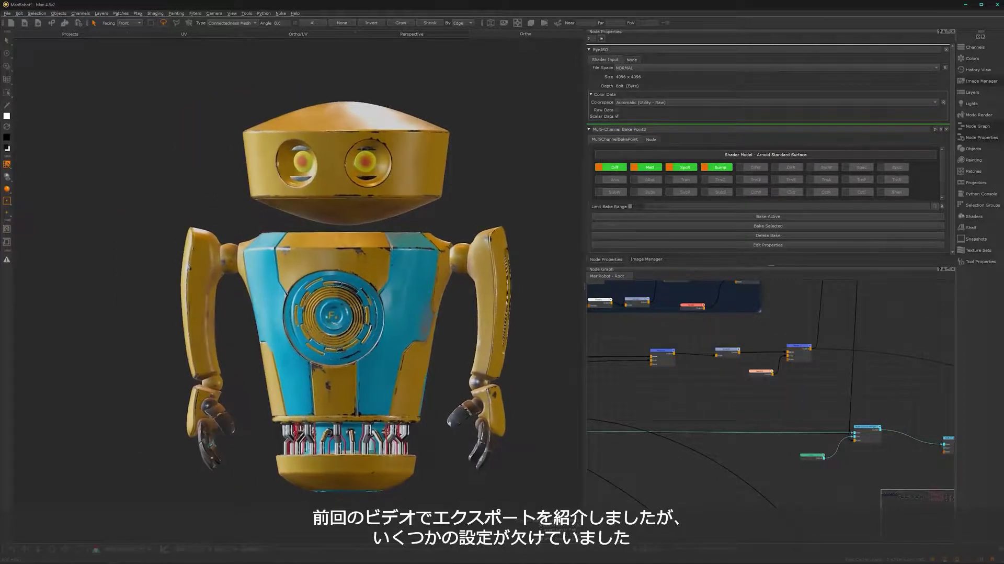
alt+middle_drag(379, 383, 346, 361)
middle_drag(769, 372, 734, 398)
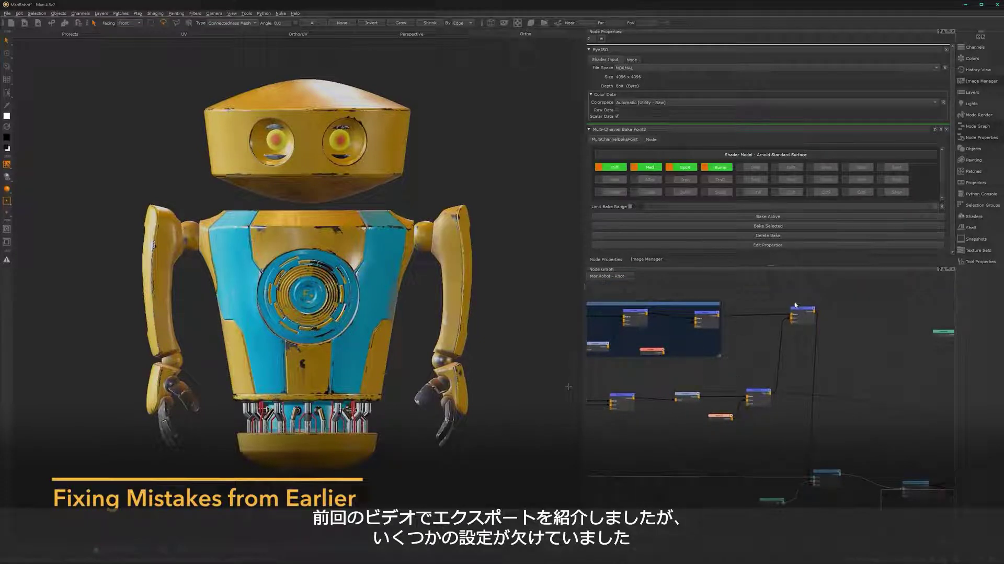
drag(709, 315, 709, 317)
click(710, 356)
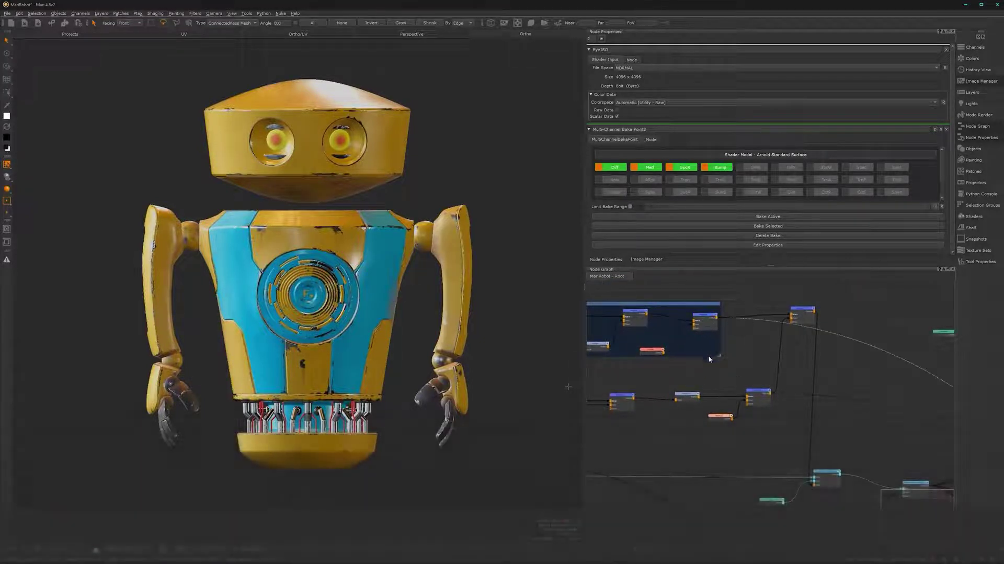
key(v)
scroll(356, 350, up, 5)
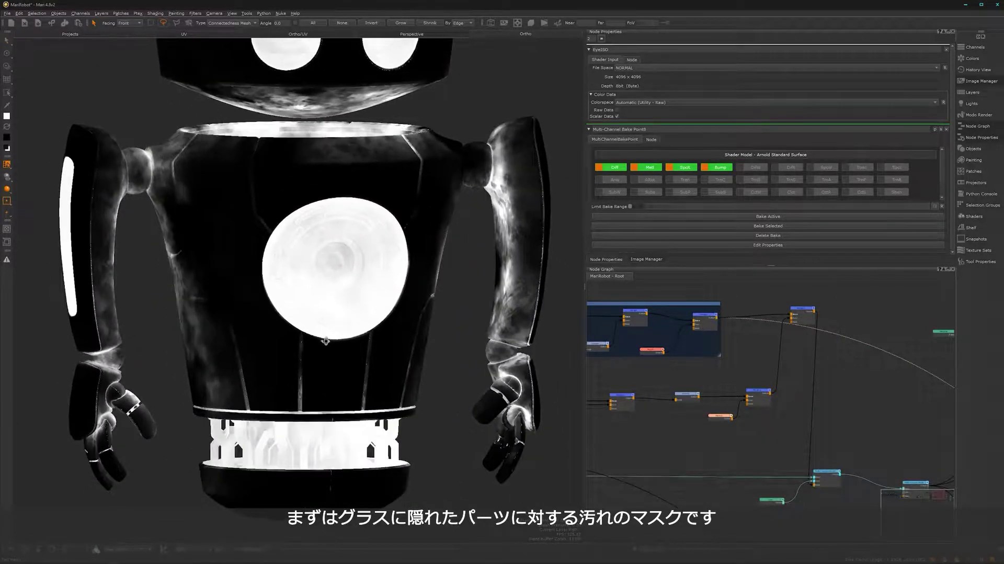
View the lower Merge node in the Dirt backdrop: white body, black chest disc, eyes and waist band.
middle_drag(337, 355, 264, 360)
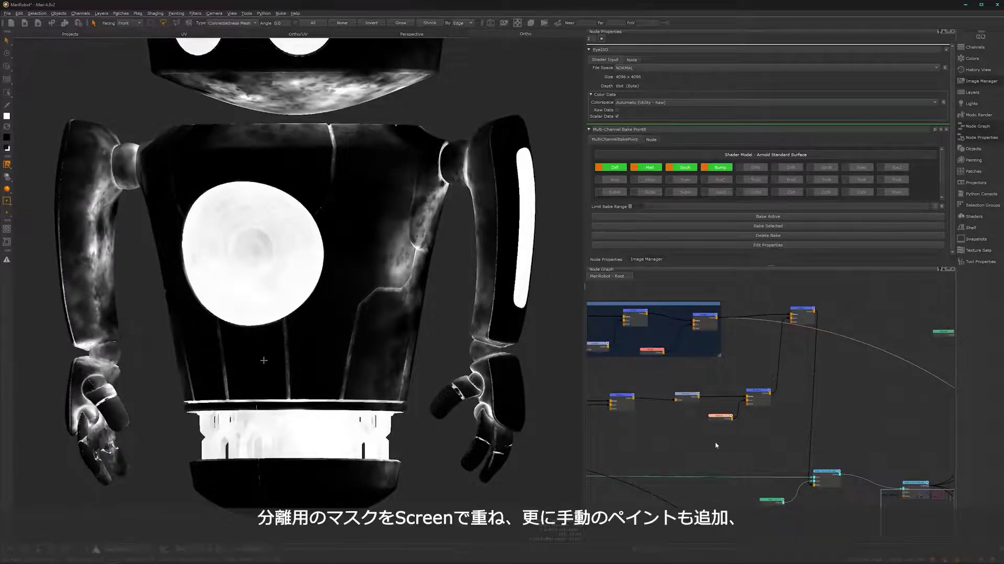
scroll(731, 403, up, 5)
middle_drag(758, 434, 568, 435)
scroll(757, 406, up, 4)
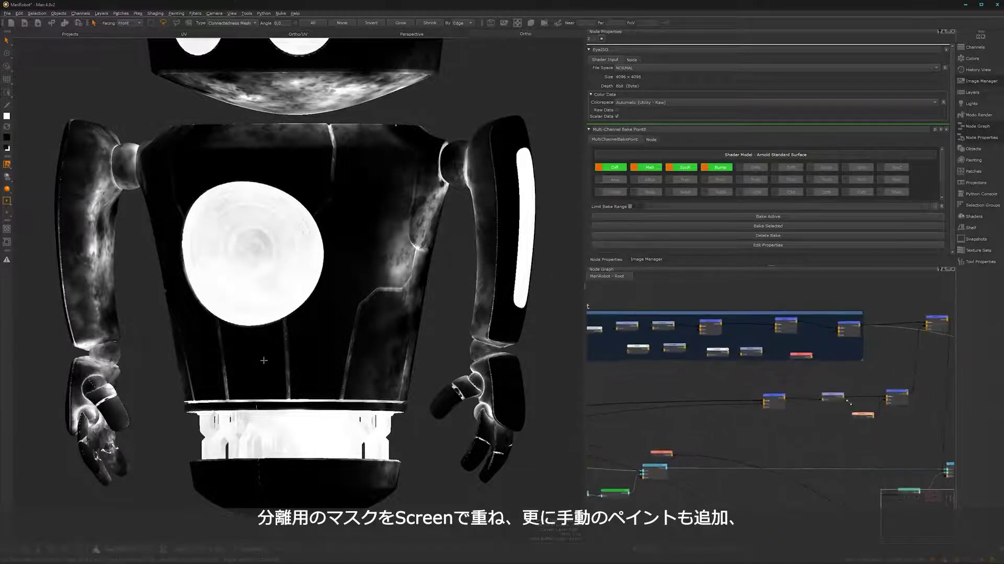
click(775, 409)
key(v)
mouse_move(338, 390)
alt+mouse_down()
mouse_move(310, 383)
mouse_move(323, 394)
alt+mouse_up()
View the upper Merge node's final dirt mask and orbit to a high three-quarter view of the robot.
click(824, 321)
key(v)
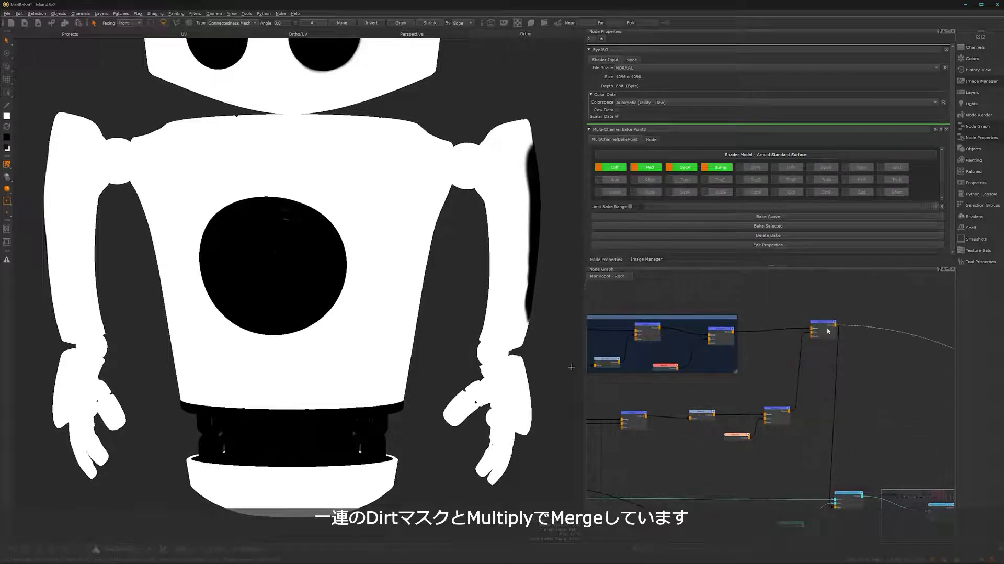
alt+right_drag(442, 374, 329, 345)
alt+drag(330, 345, 360, 335)
mouse_move(361, 335)
middle_down()
mouse_move(296, 417)
mouse_move(331, 414)
mouse_move(316, 407)
mouse_move(415, 427)
mouse_move(477, 354)
mouse_move(328, 387)
mouse_move(351, 330)
middle_up()
Zoom out and pan the Node Graph to reveal the earlier nodes.
scroll(874, 428, down, 5)
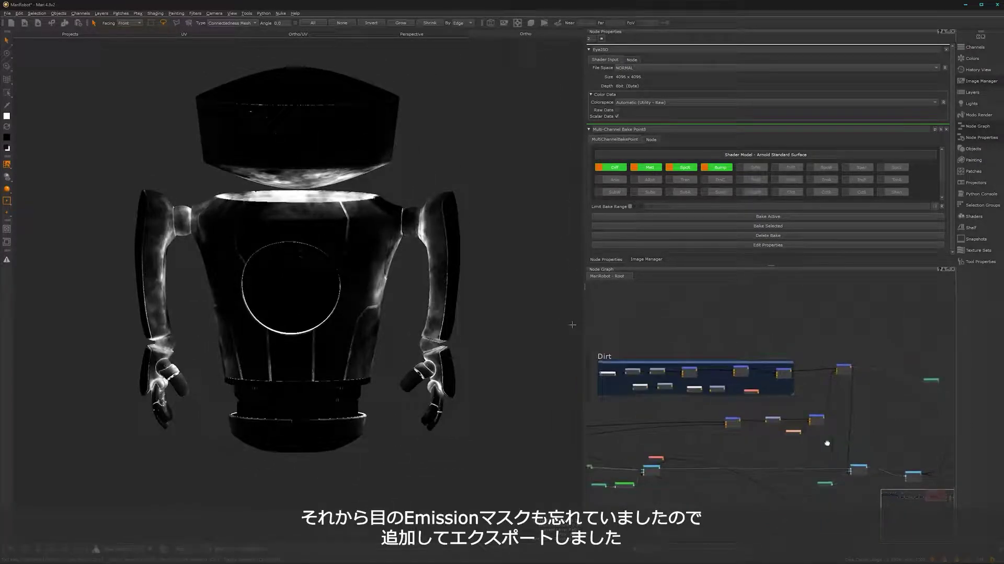
alt+middle_drag(715, 451, 872, 457)
alt+right_drag(719, 392, 790, 376)
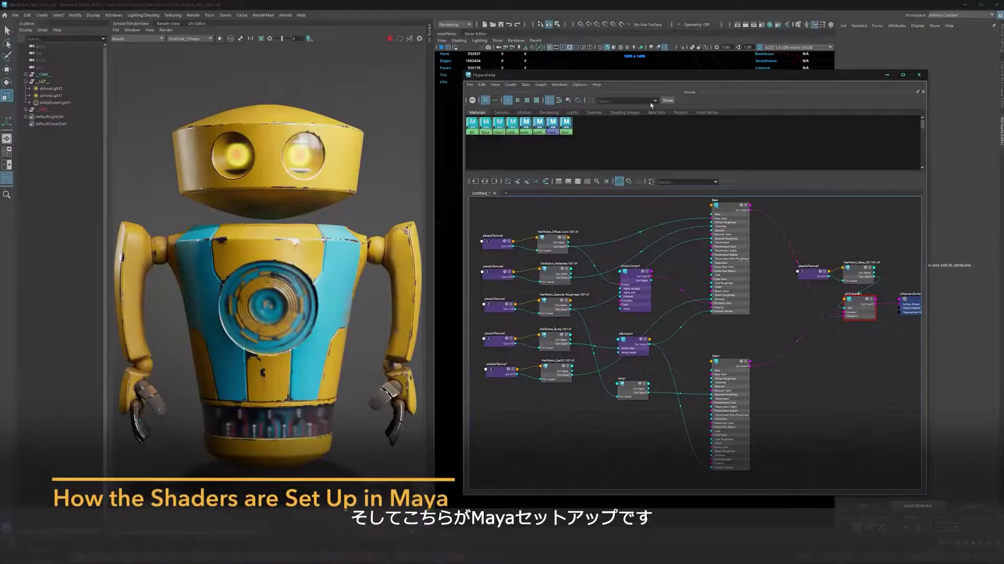
Move the Hypershade left and frame the Base shader with its MariRobot texture maps and aiColorCorrect1.
drag(667, 76, 632, 84)
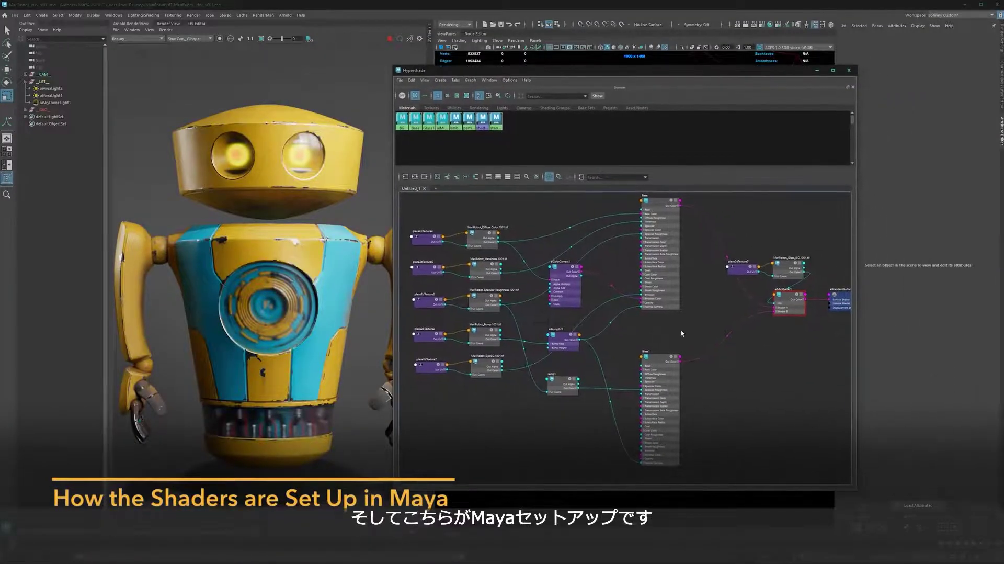
alt+middle_drag(684, 308, 657, 303)
alt+right_drag(700, 360, 648, 322)
alt+right_drag(713, 323, 756, 357)
alt+middle_drag(705, 366, 753, 482)
alt+right_drag(671, 345, 676, 265)
alt+middle_drag(659, 453, 654, 343)
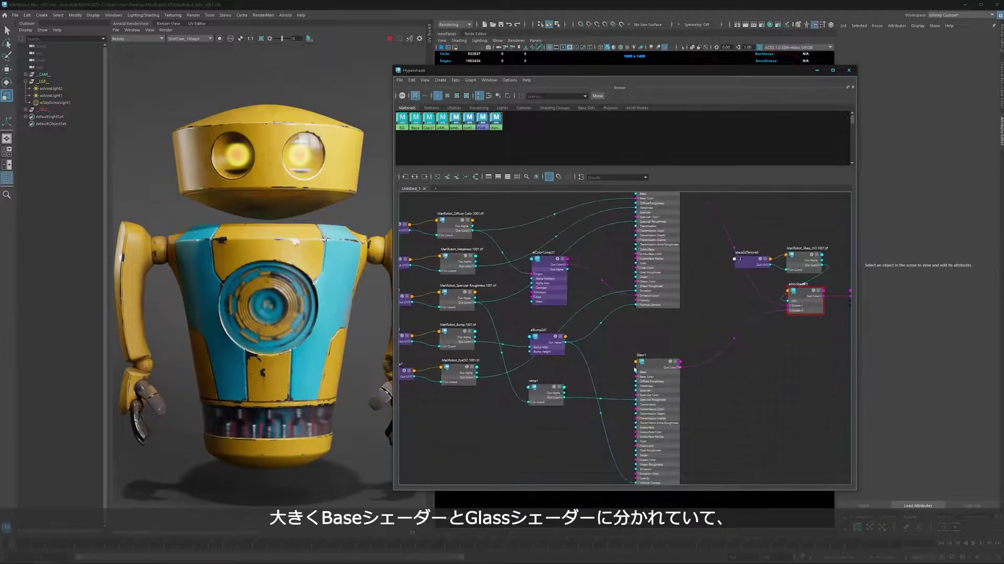
alt+right_drag(581, 319, 602, 321)
alt+middle_drag(575, 331, 711, 379)
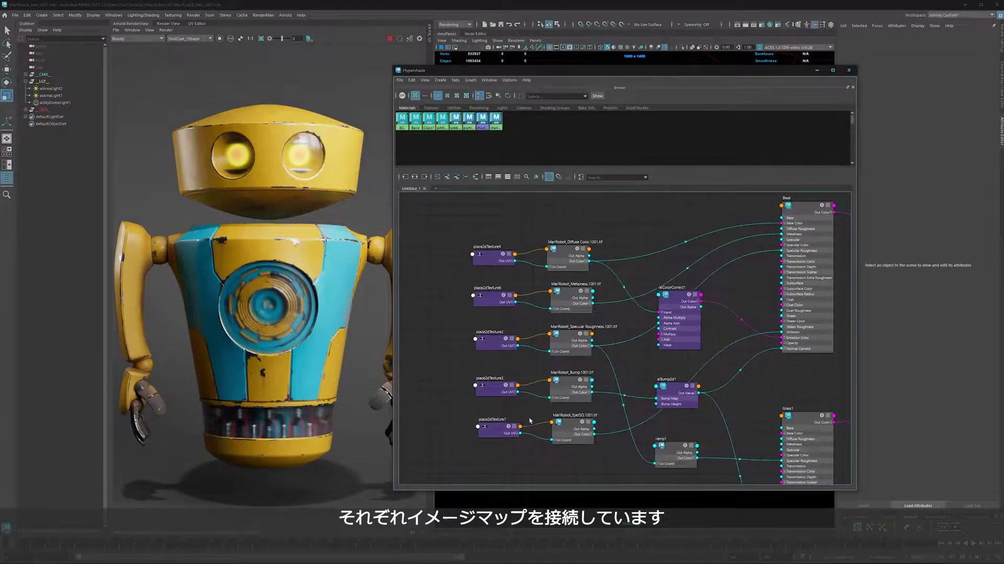
alt+right_drag(697, 269, 742, 246)
alt+middle_drag(741, 246, 590, 275)
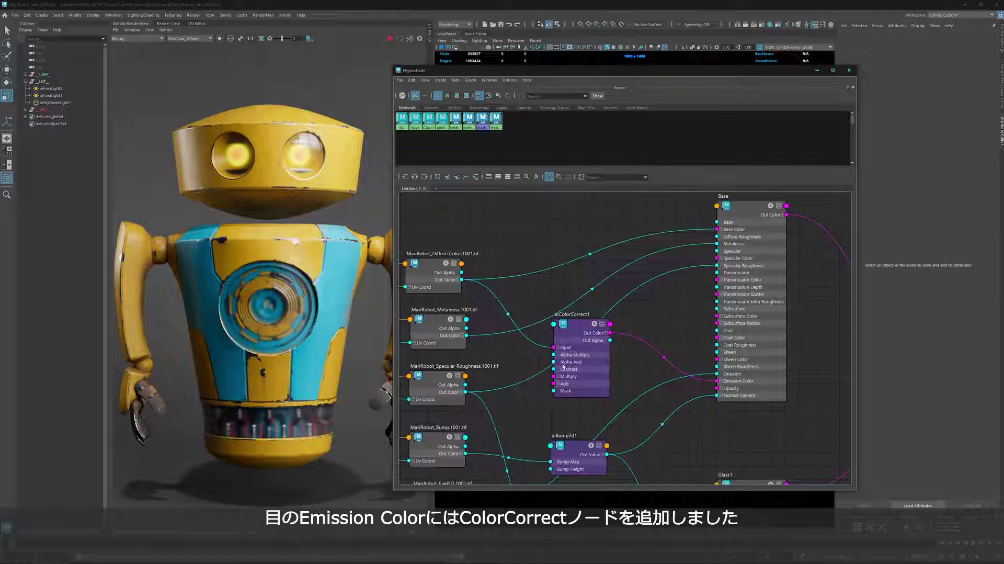
Select the ramp1 node to show its attributes.
alt+right_drag(589, 424, 580, 399)
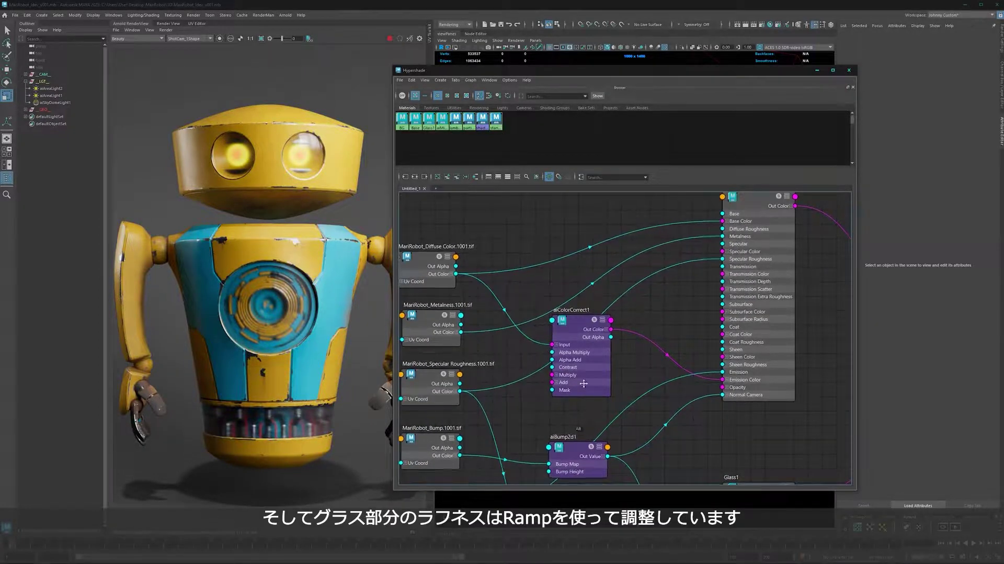
alt+middle_drag(581, 398, 593, 271)
click(589, 401)
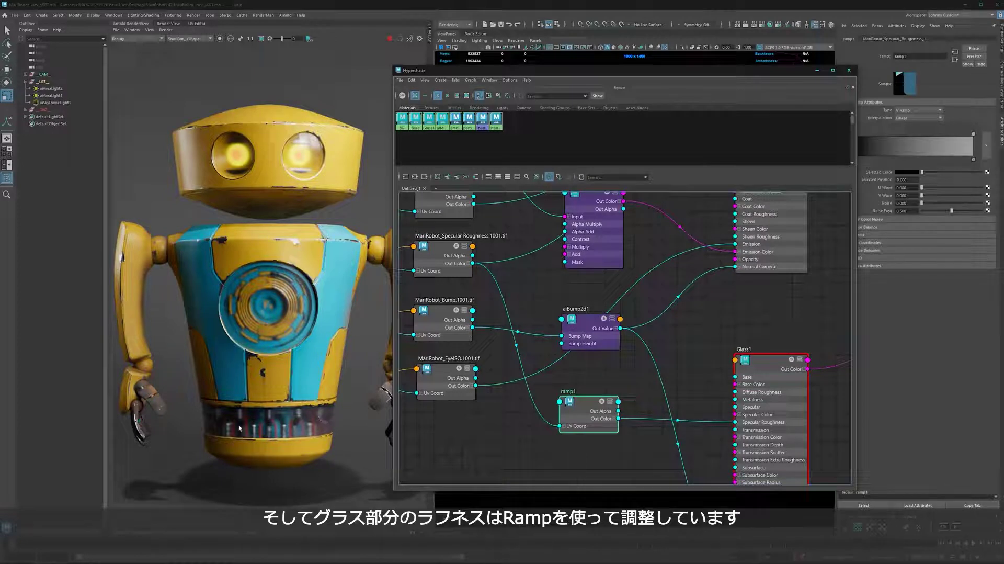
Frame the whole shader network, then minimize the Hypershade to reveal the rendered robot.
key(a)
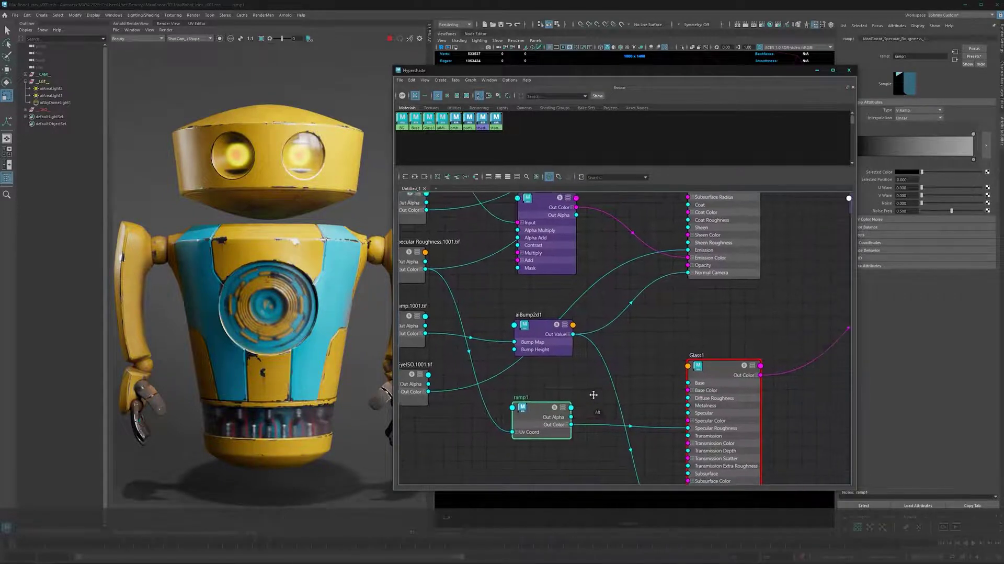
mouse_move(724, 328)
alt+right_down()
mouse_move(650, 361)
mouse_move(733, 329)
alt+right_up()
alt+middle_drag(733, 329, 666, 345)
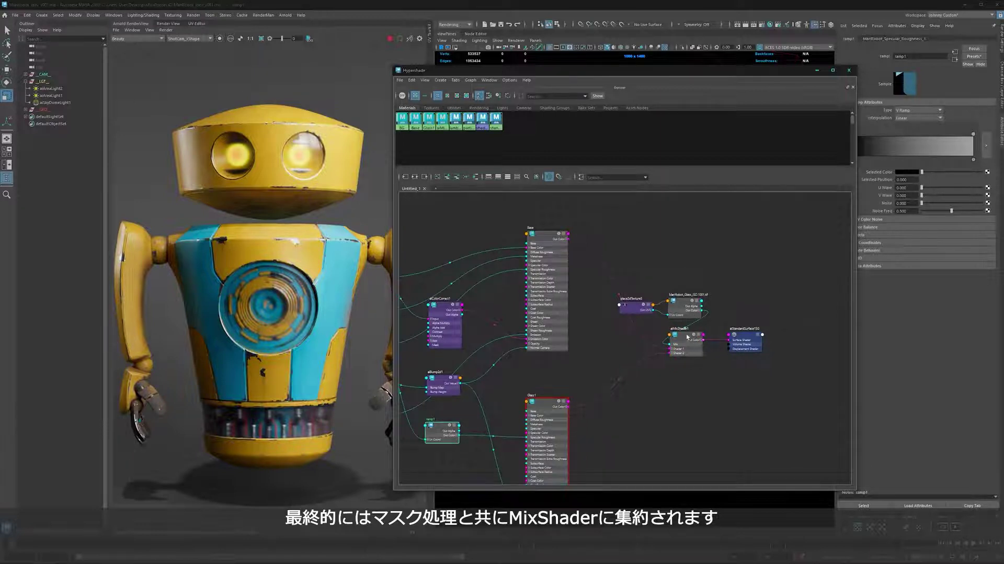
click(819, 72)
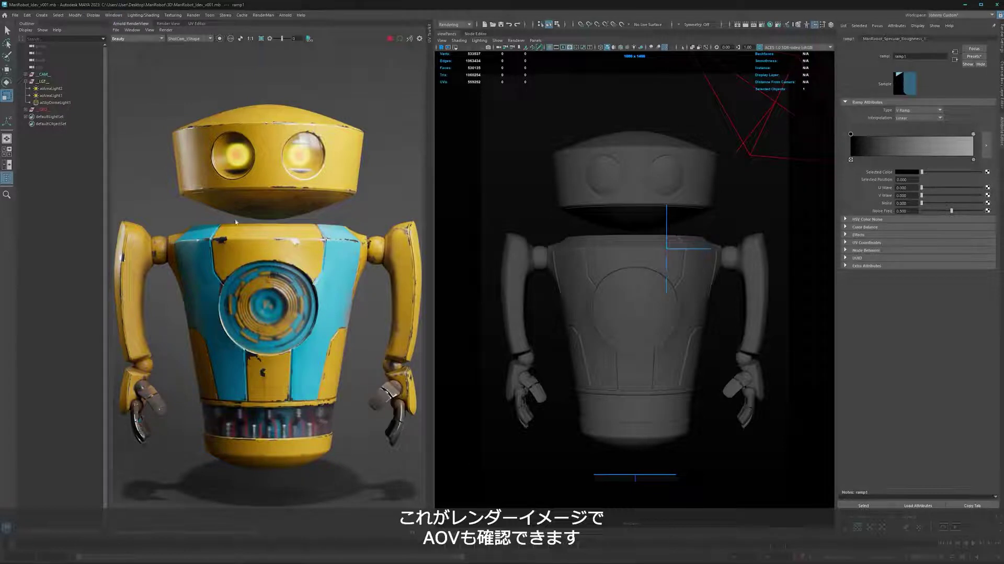
scroll(128, 41, down, 1)
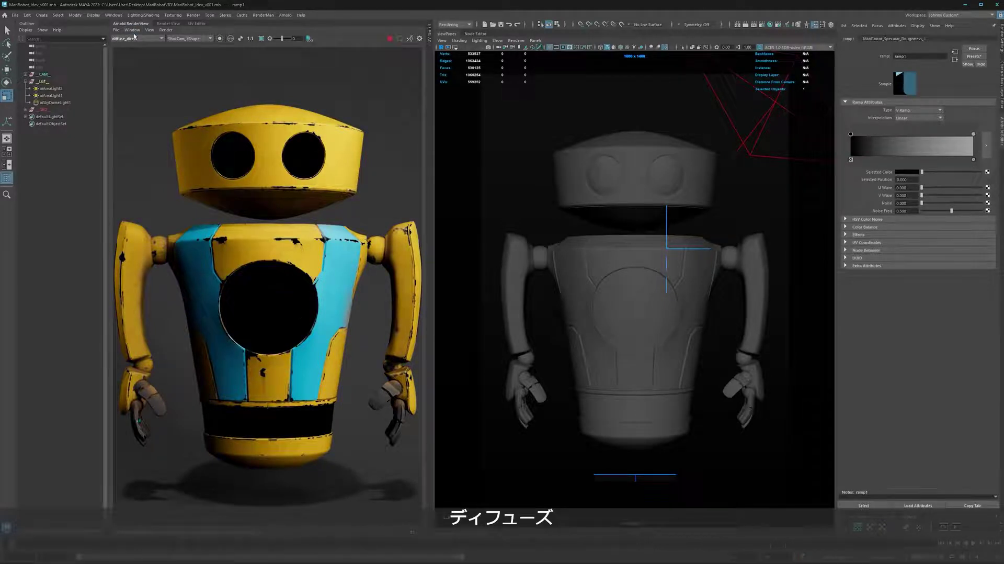
scroll(136, 39, down, 2)
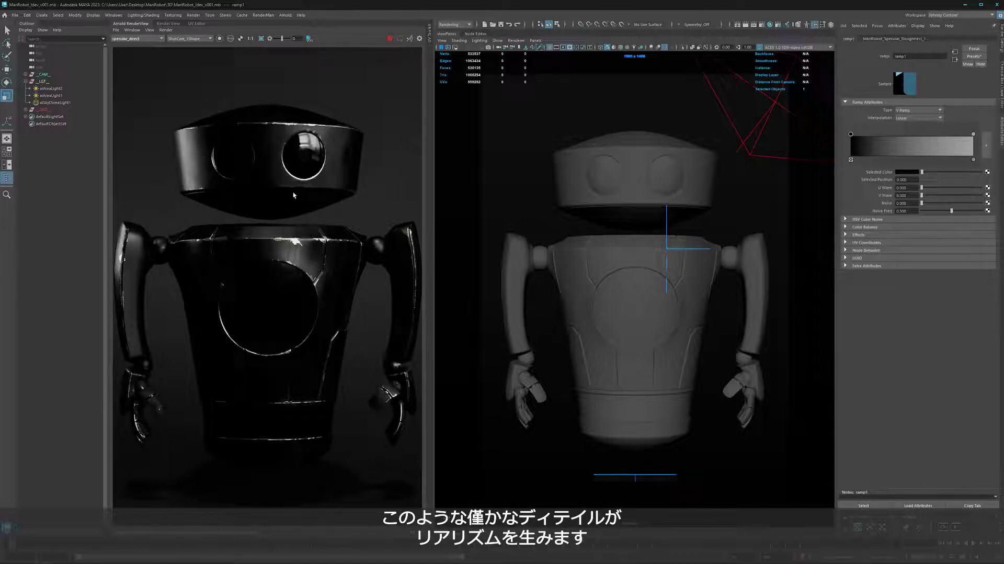
scroll(137, 39, down, 1)
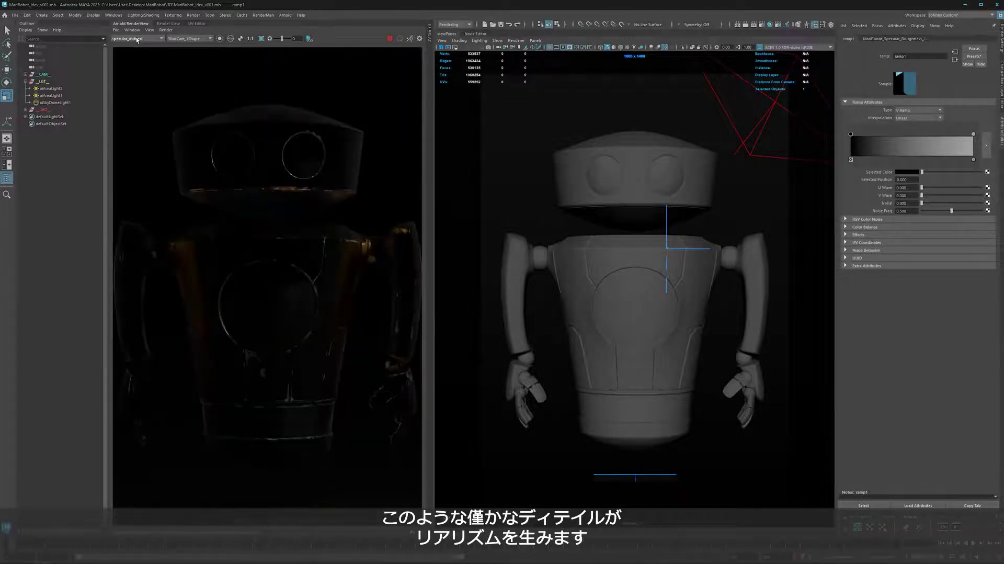
scroll(137, 40, down, 3)
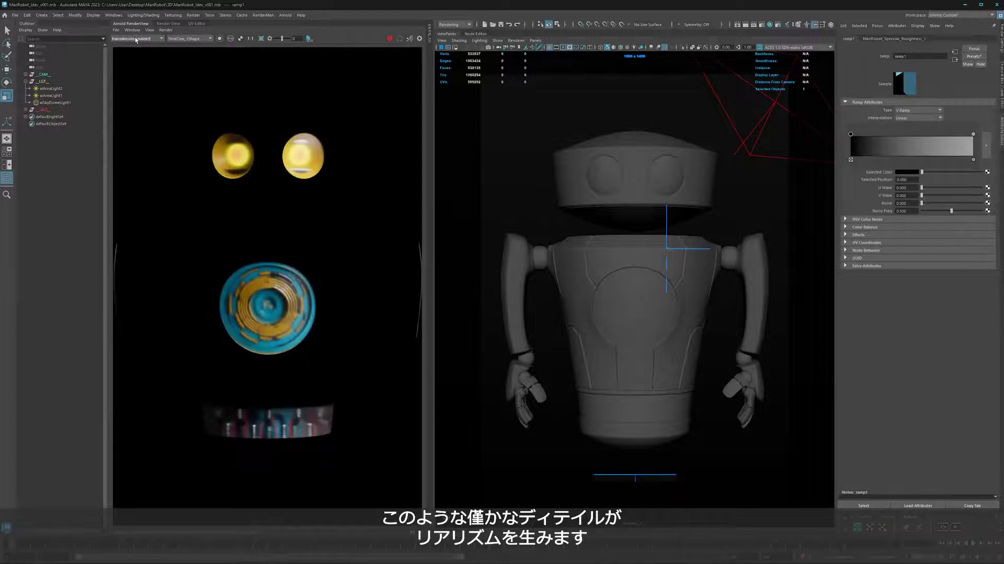
scroll(137, 40, up, 8)
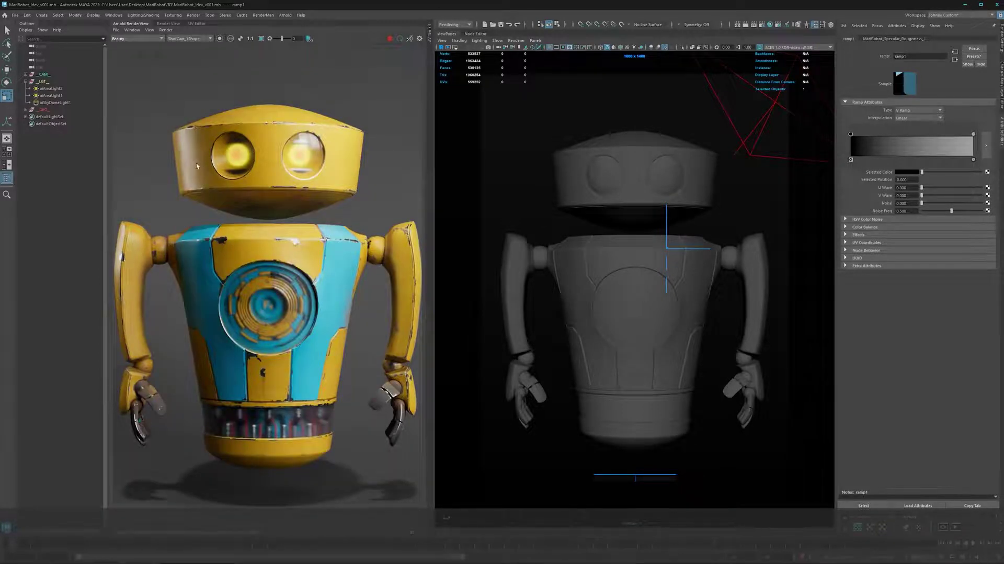
scroll(196, 163, up, 3)
scroll(208, 195, up, 3)
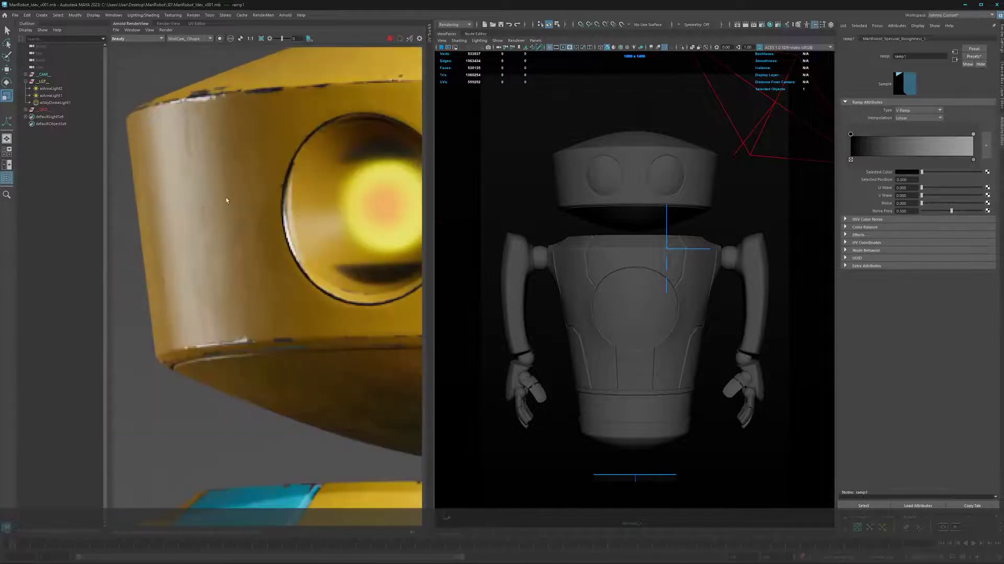
scroll(208, 275, down, 5)
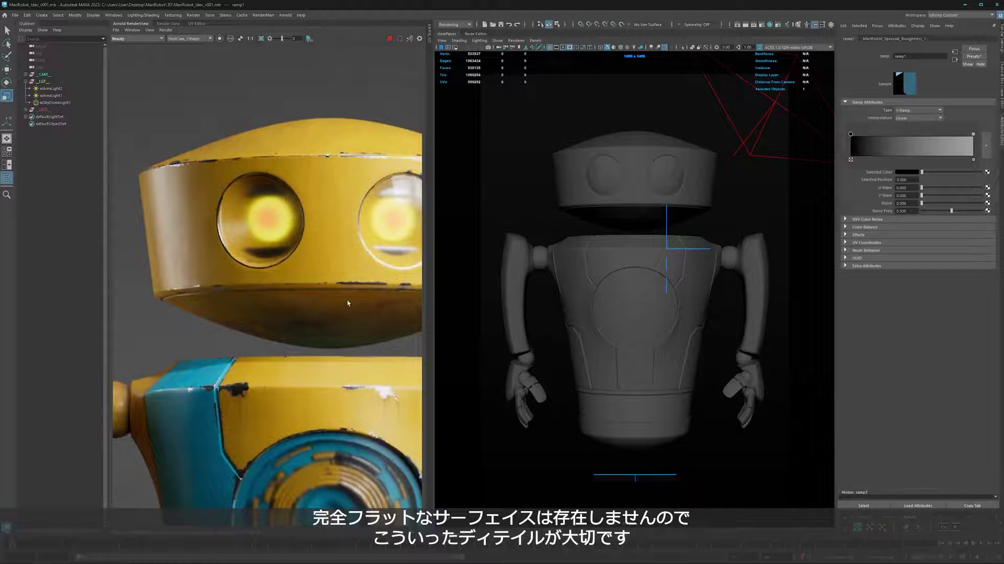
scroll(315, 265, down, 3)
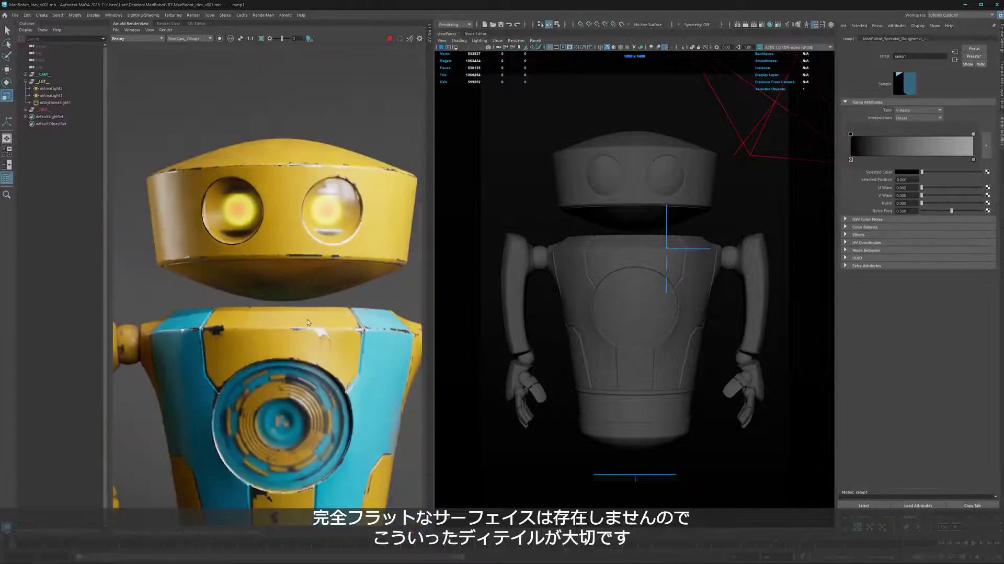
scroll(222, 384, up, 5)
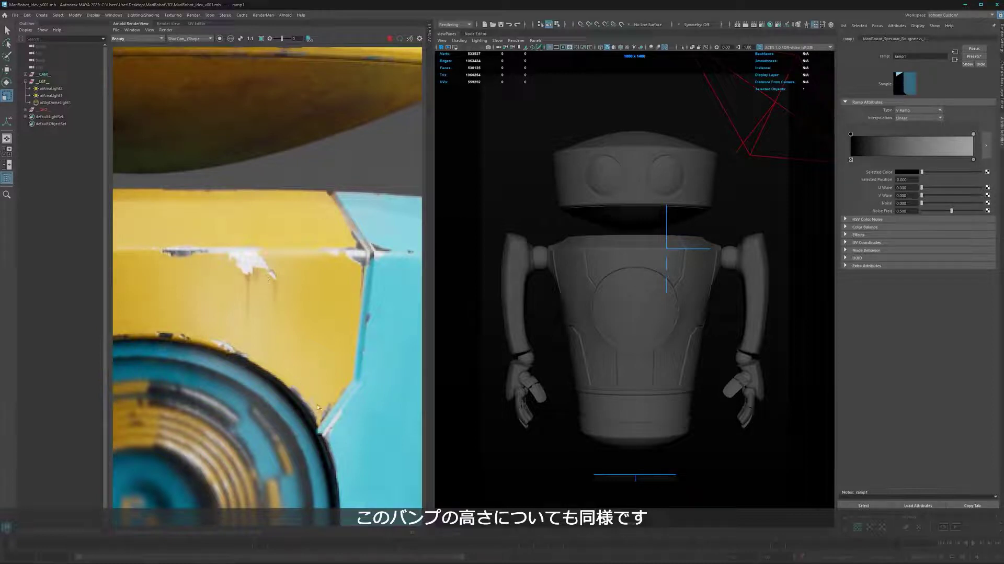
scroll(289, 389, down, 2)
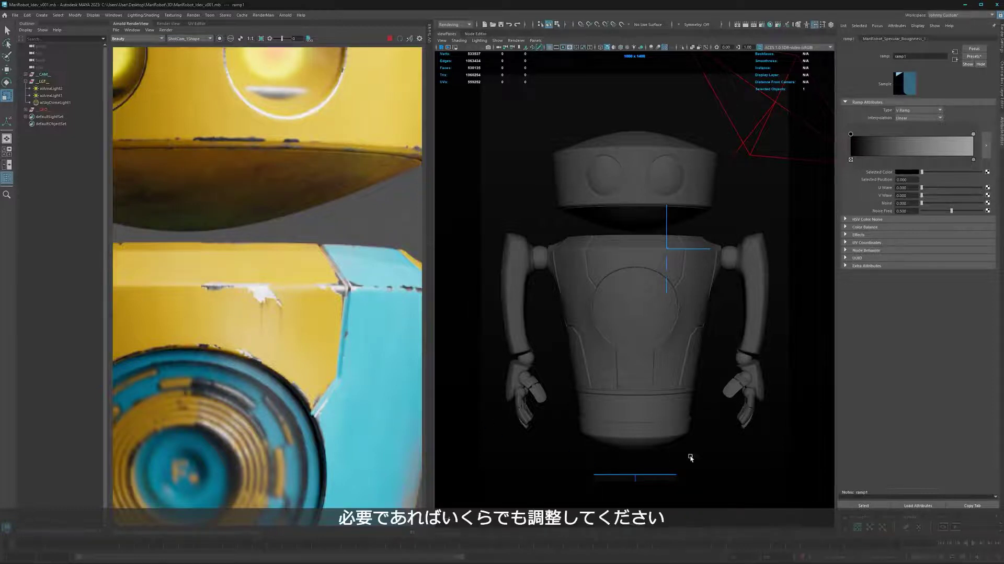
scroll(257, 316, down, 2)
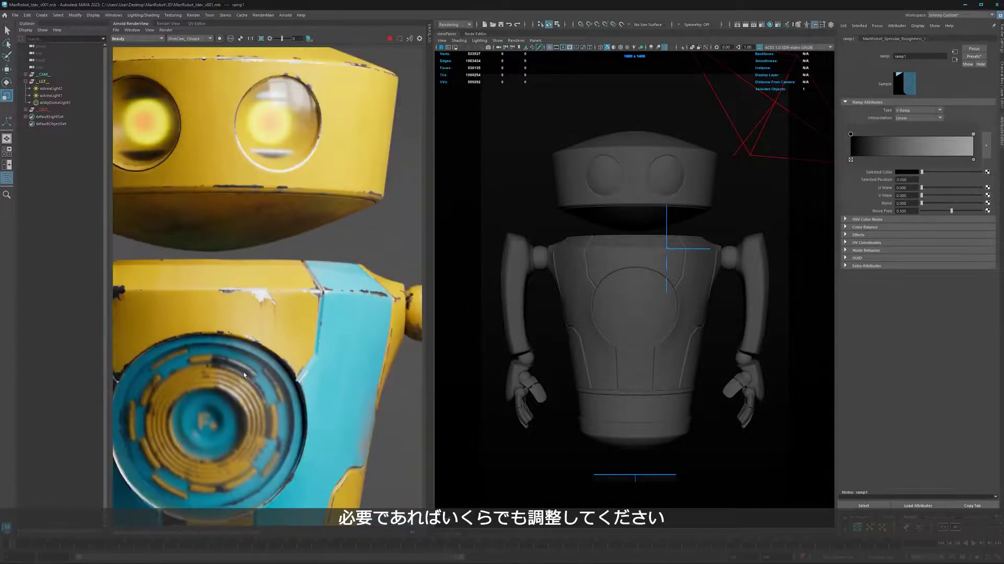
scroll(305, 291, up, 1)
middle_drag(305, 292, 328, 244)
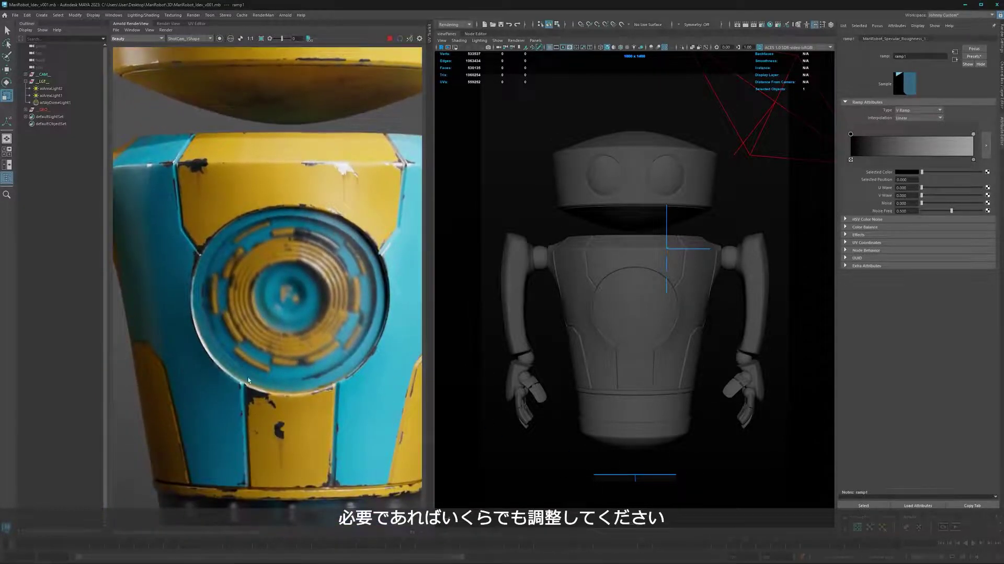
middle_drag(268, 437, 250, 384)
scroll(277, 414, up, 3)
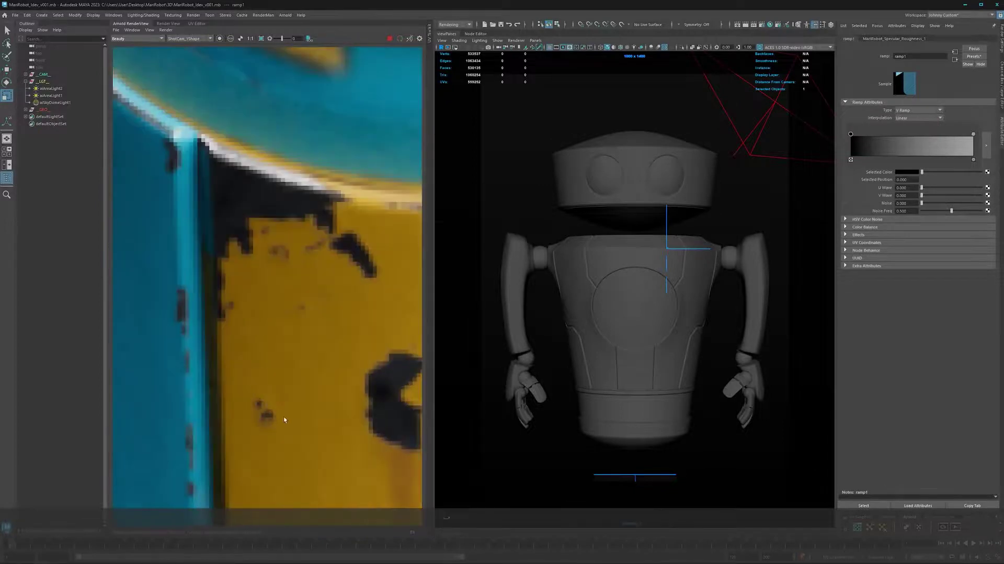
scroll(277, 414, down, 3)
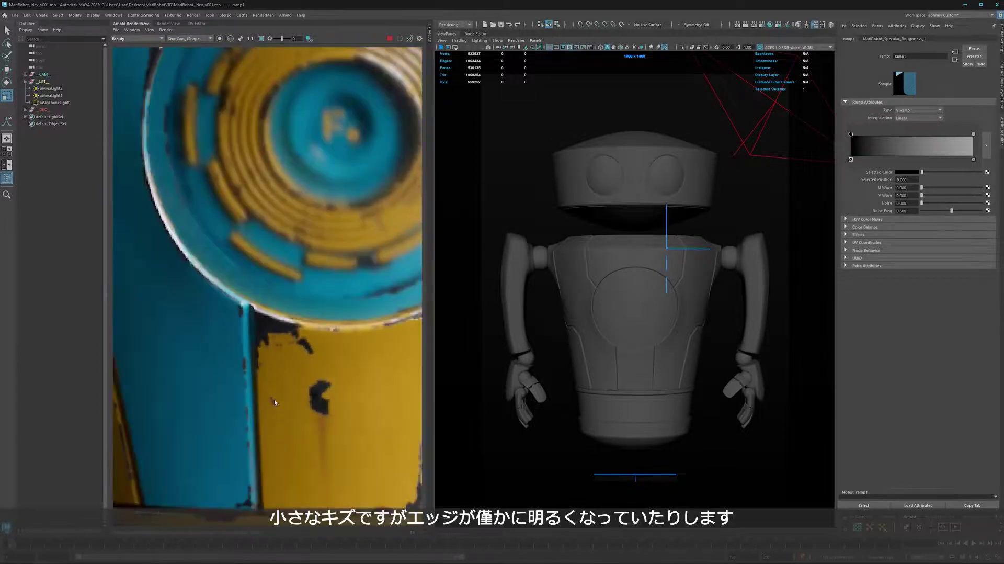
scroll(277, 406, down, 2)
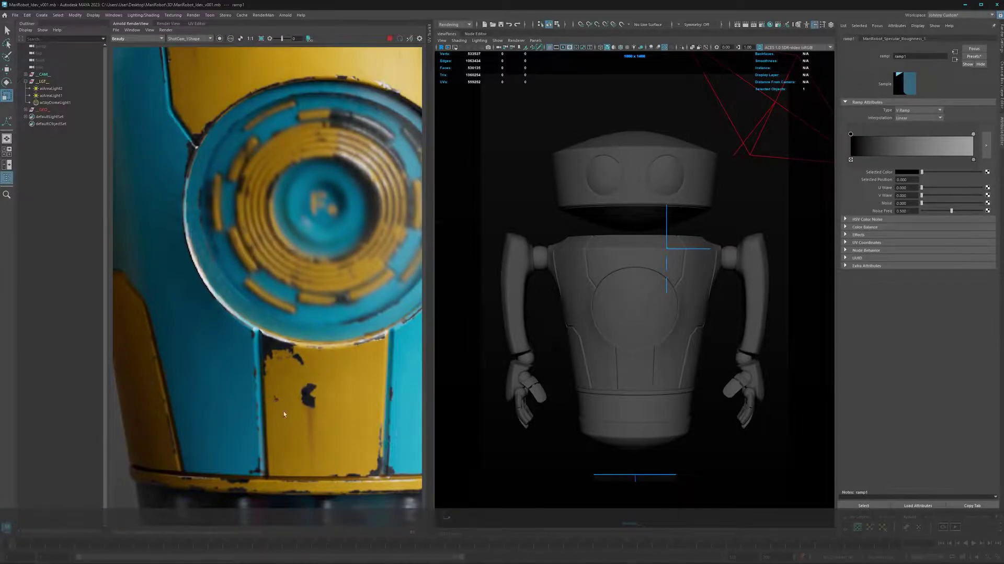
key(f)
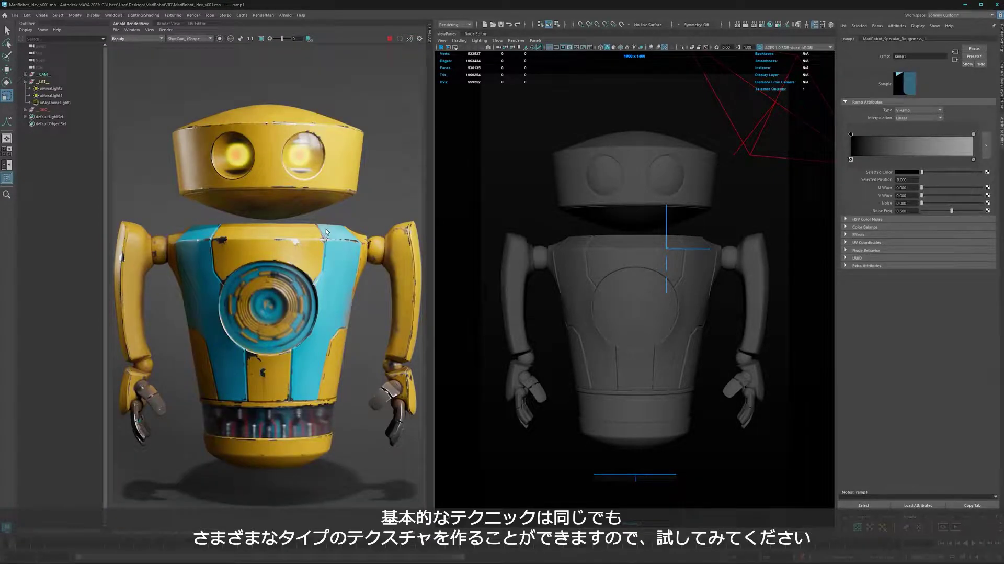